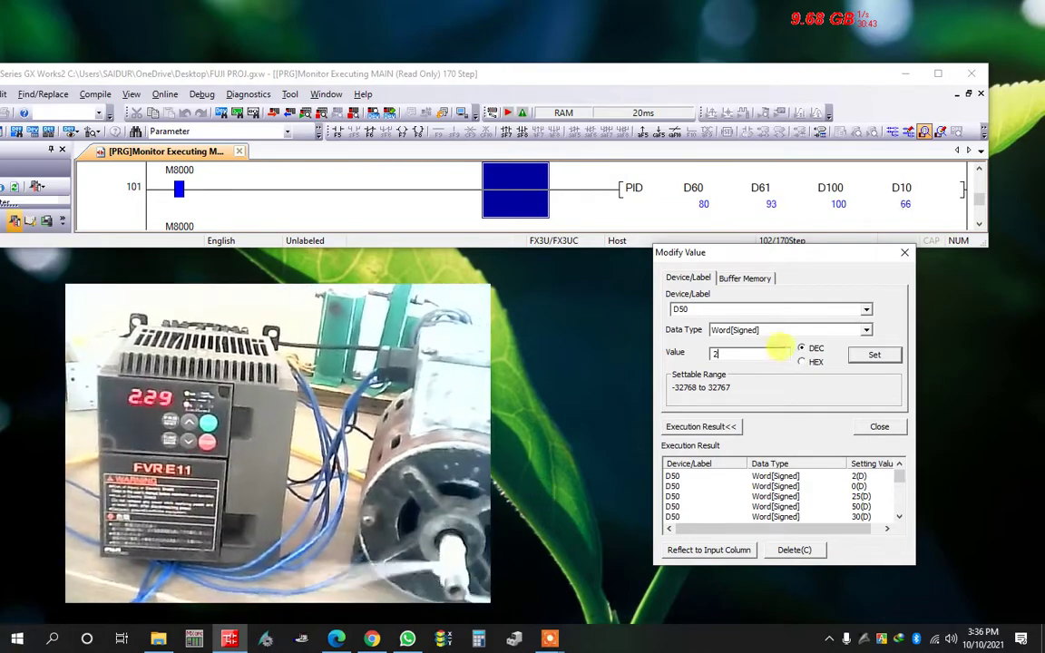
Step: Write 0 into D50 to stop the drive, then start entering the new value 10
type("0")
key("Return")
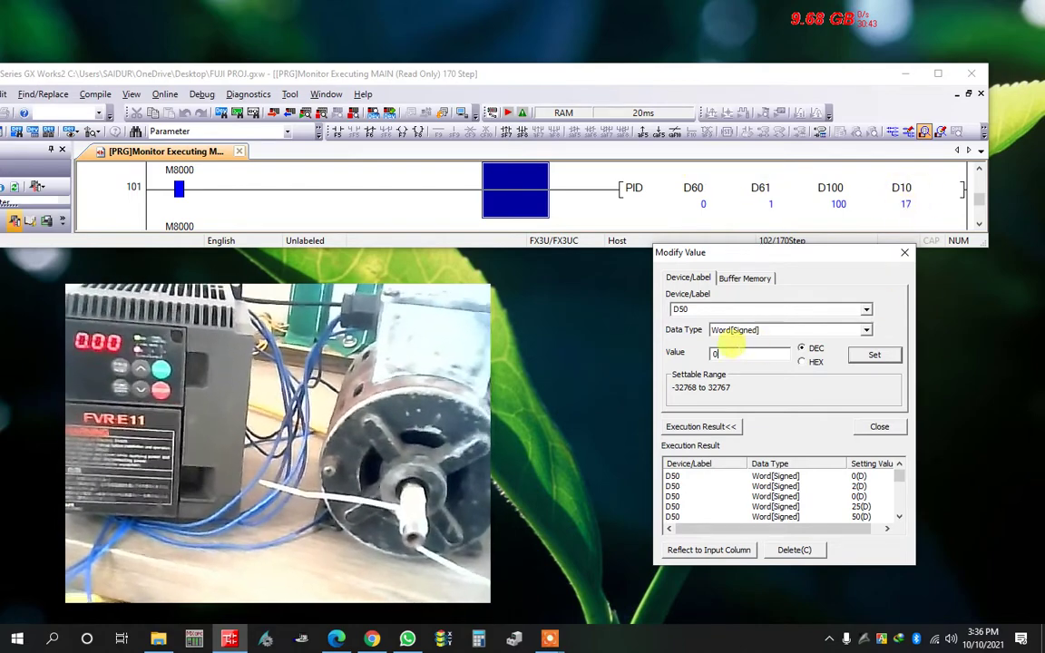
left_click_drag(767, 354, 700, 353)
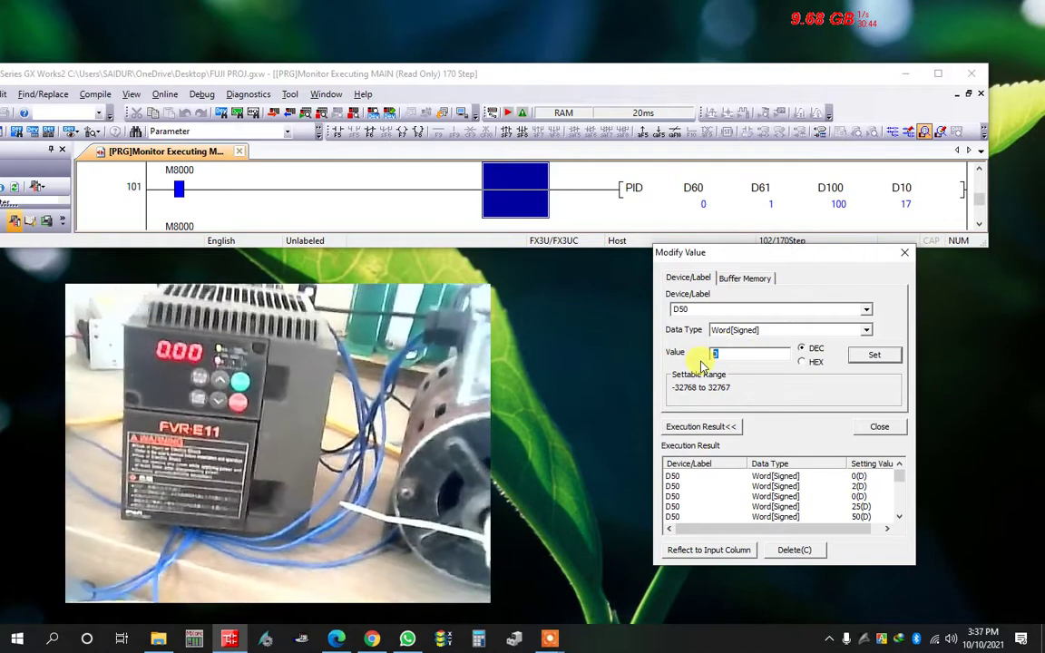
type("10")
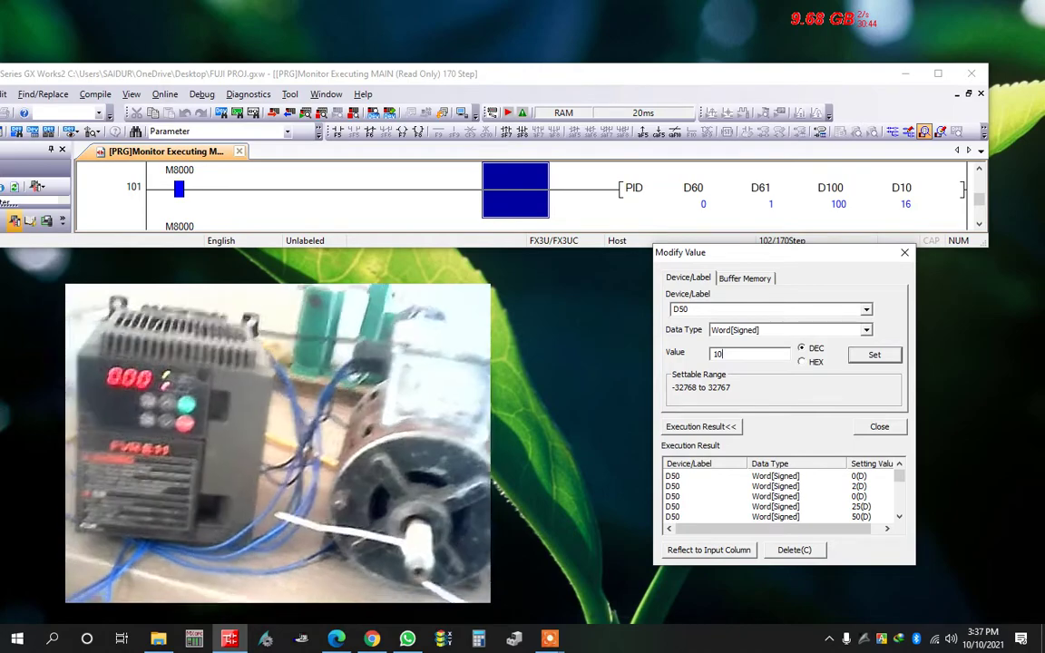
Step: Write 10 and then 30 into D50, bringing D60 up to 1200
key("Return")
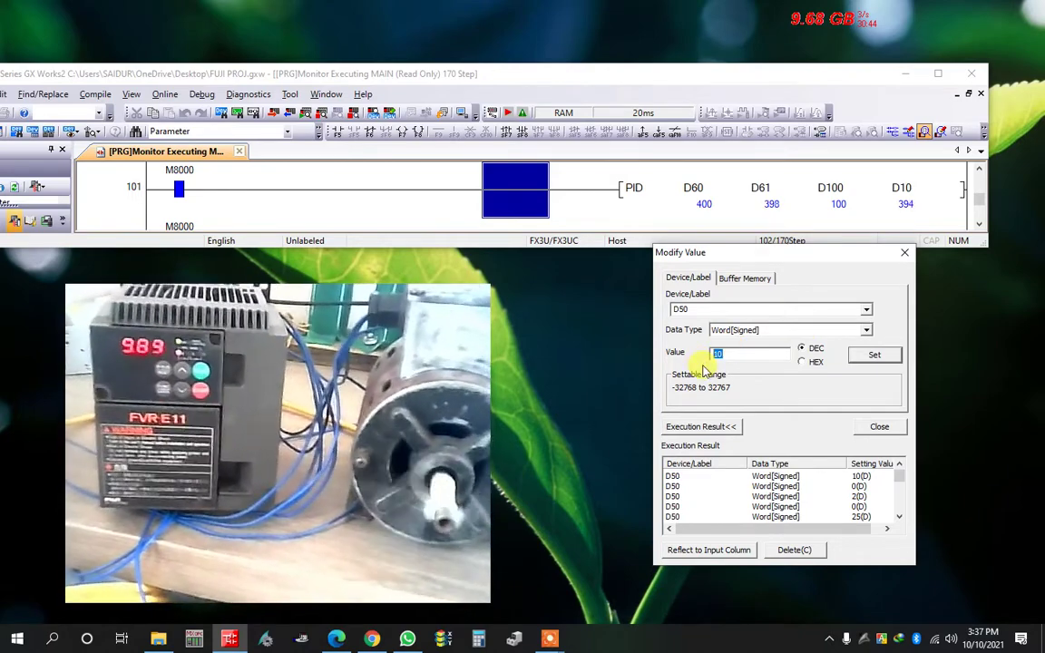
type("30")
key("Return")
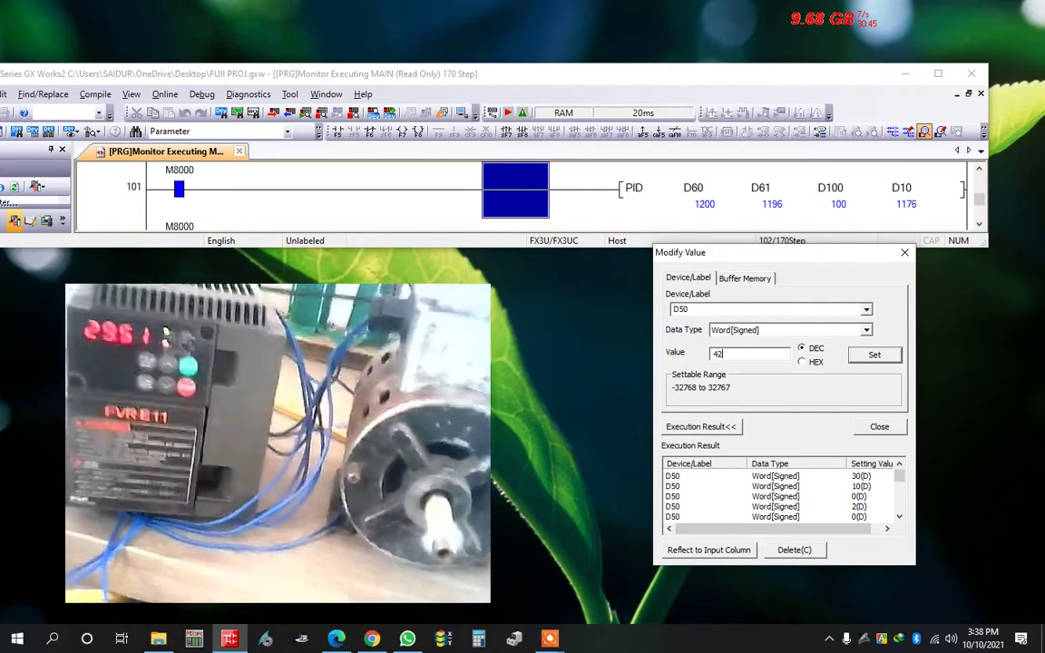
Step: Apply 42 to D50 so D60 rises to 1680
key("Return")
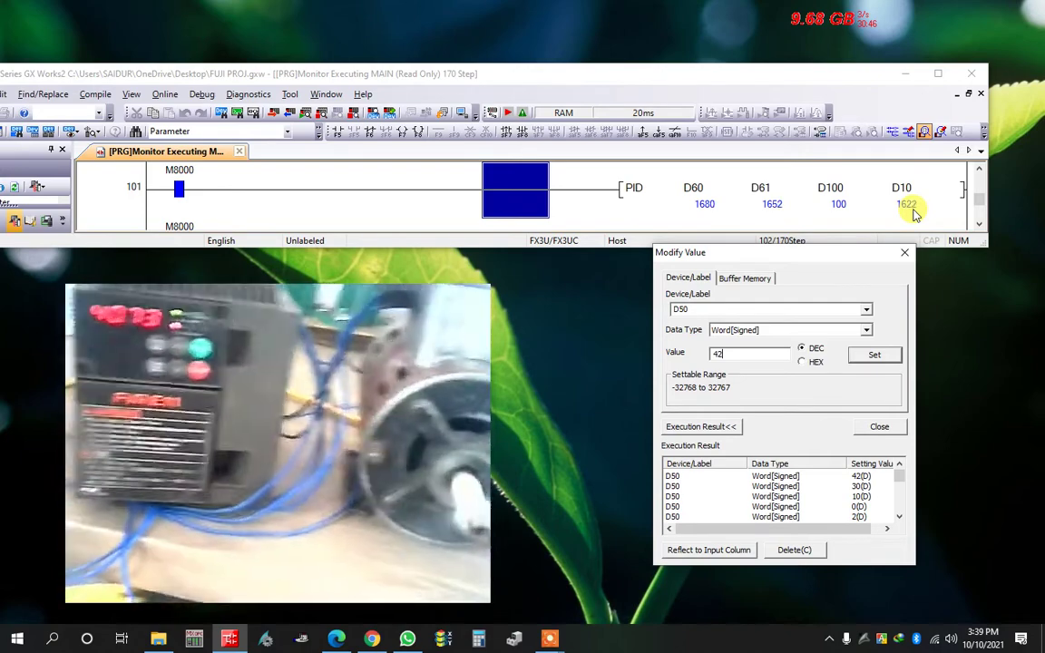
Step: Select the 42 value and stretch the main window taller to reveal the MOV rungs
double_click(717, 354)
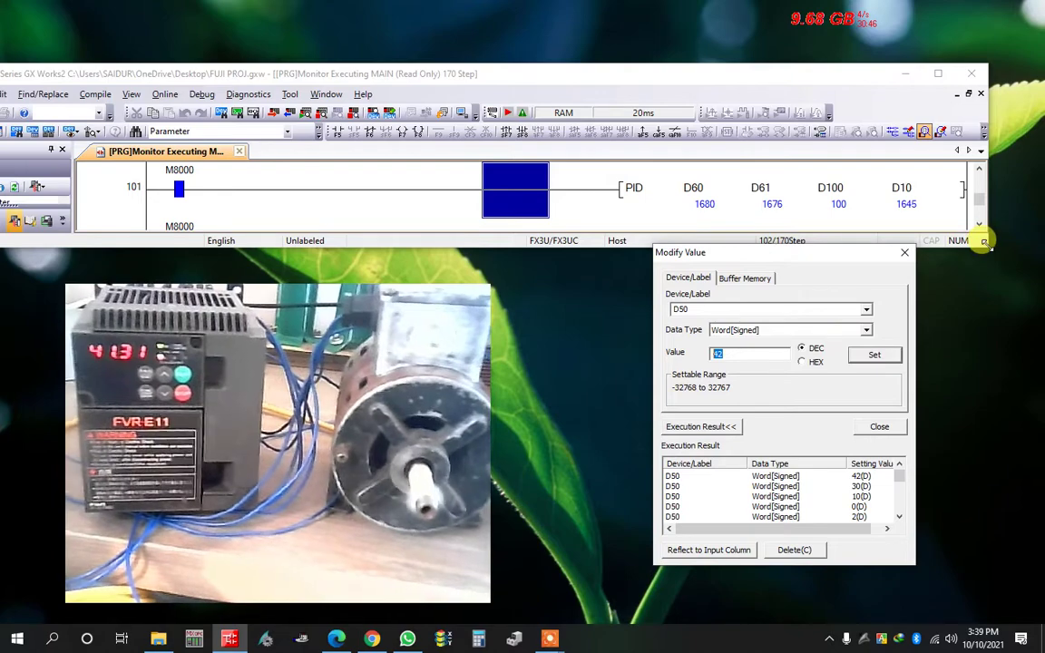
left_click_drag(982, 243, 982, 535)
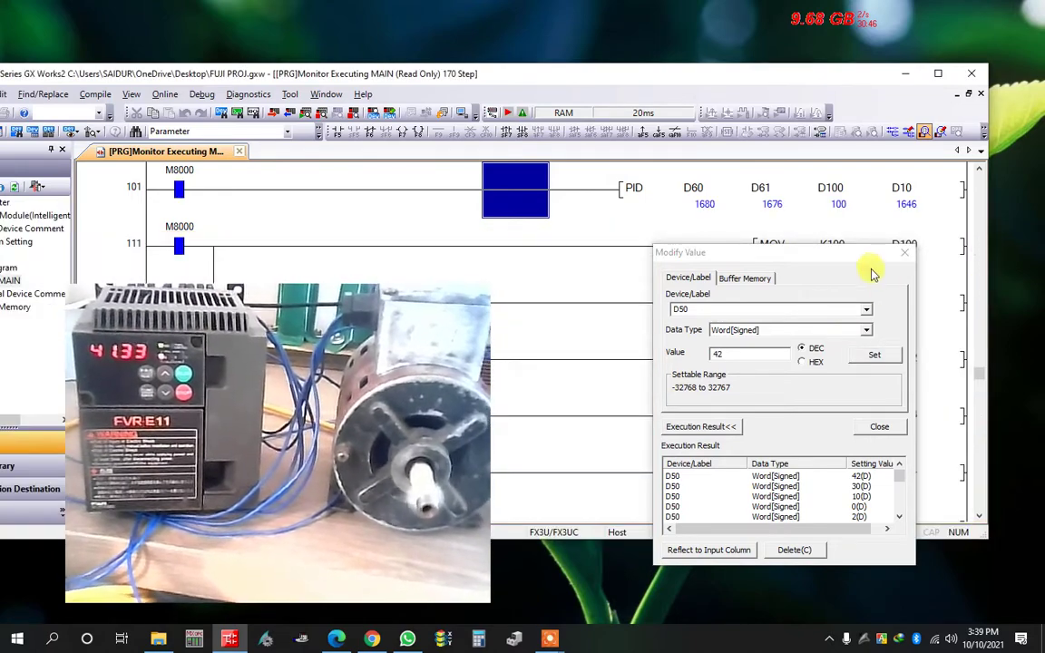
Step: Shrink the ladder window to the PID rung and place the Modify Value dialog beside it
left_click_drag(838, 254, 577, 219)
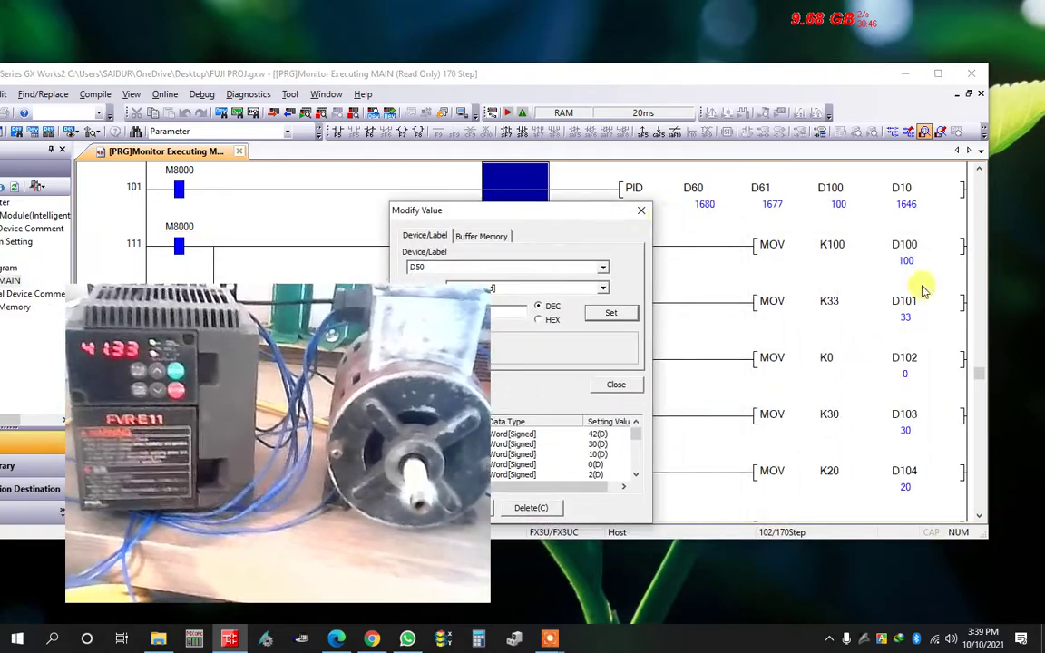
left_click_drag(548, 217, 748, 237)
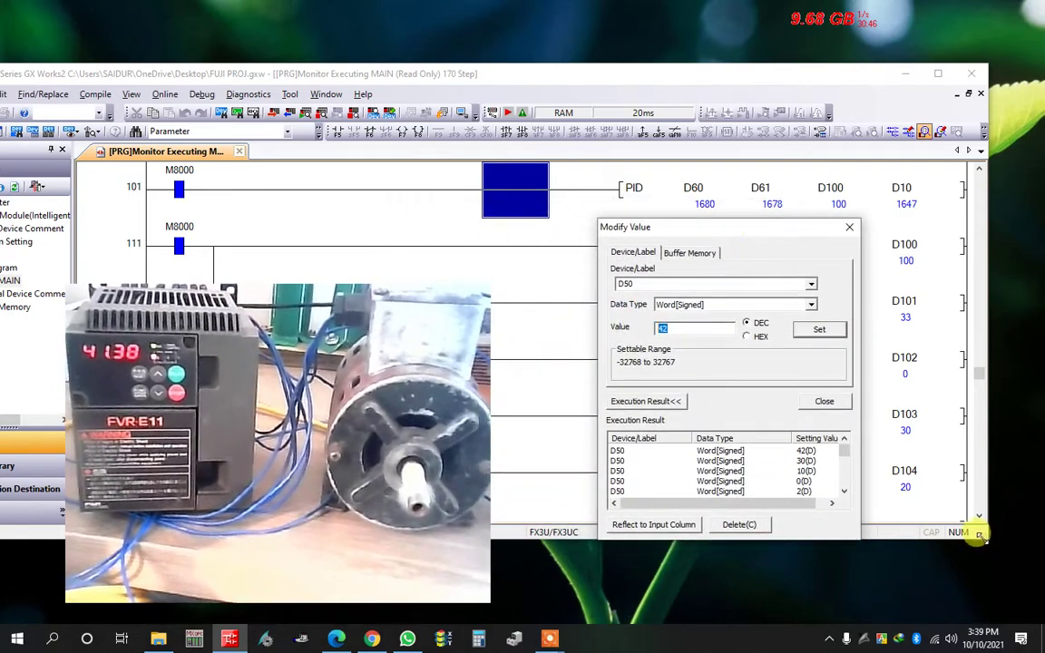
left_click(957, 501)
mouse_move(957, 502)
left_mouse_down()
mouse_move(928, 241)
mouse_move(938, 234)
left_mouse_up()
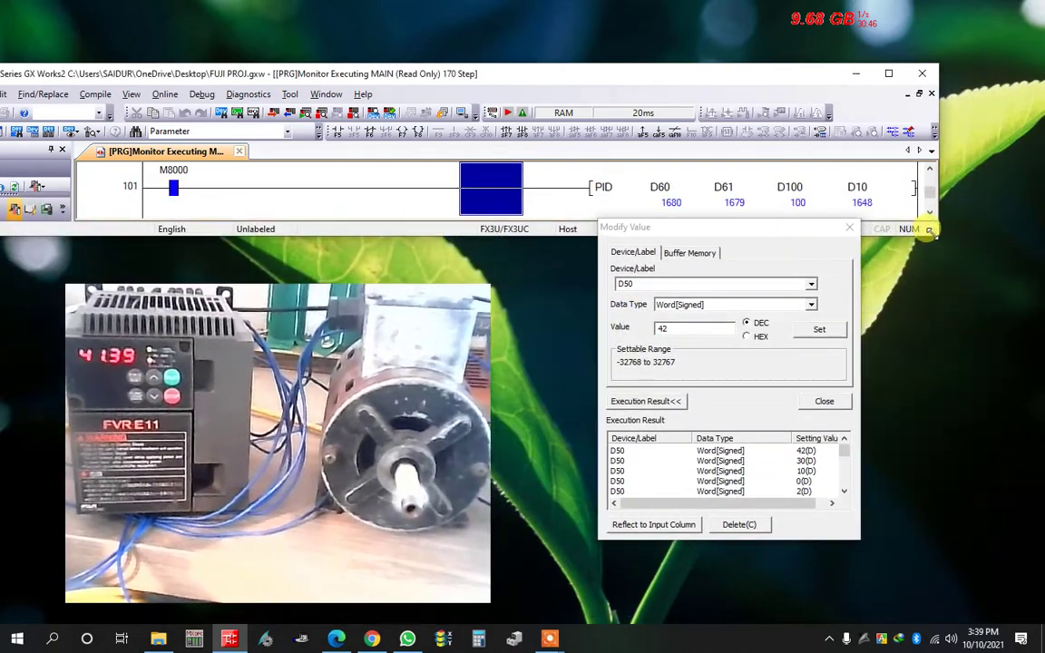
left_click_drag(766, 235, 816, 240)
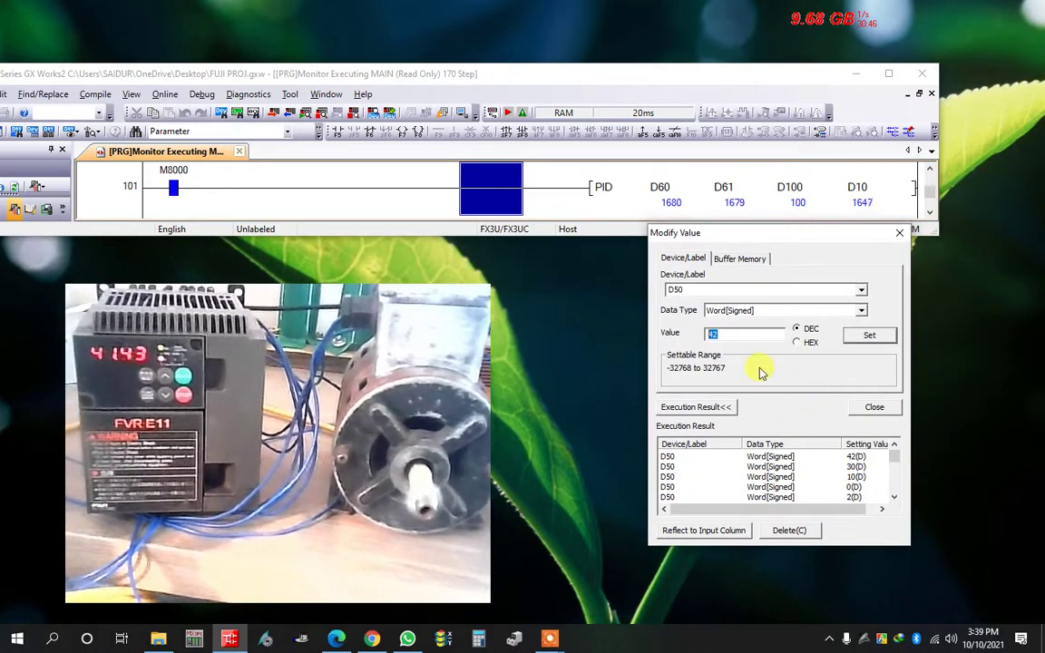